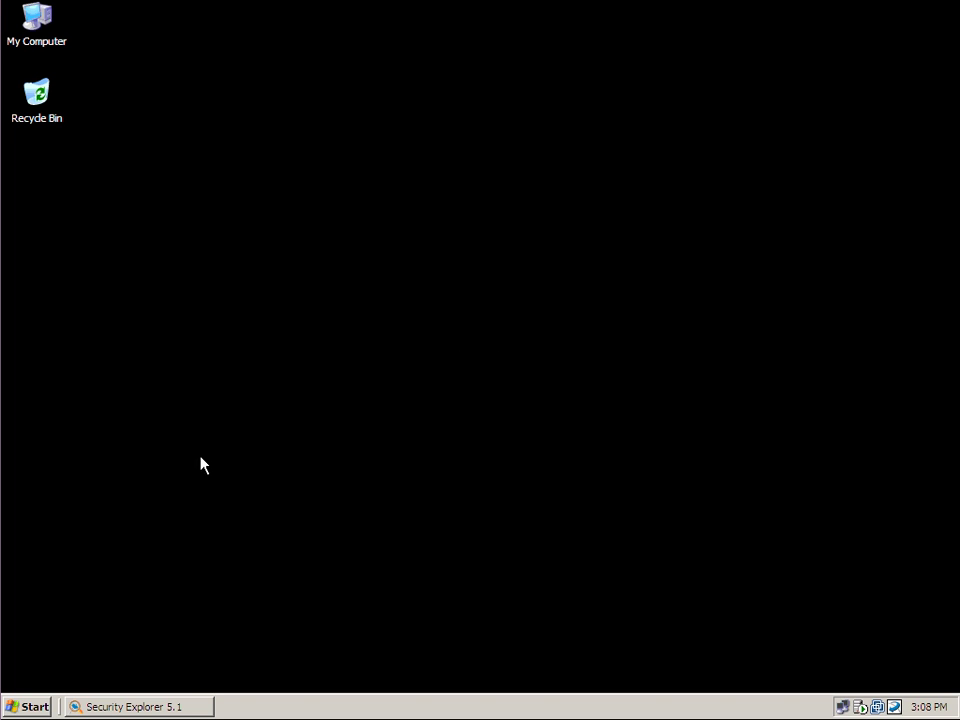
Bring up Security Explorer 5.1 and enlarge the permissions list for the C:\ drive
click(145, 706)
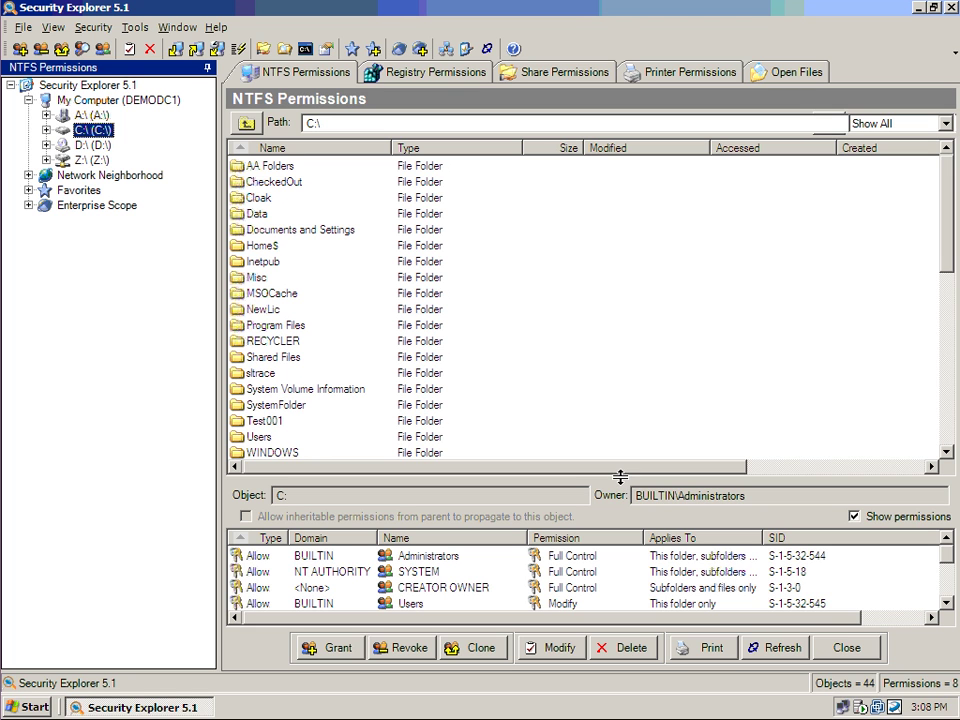
drag(620, 477, 611, 388)
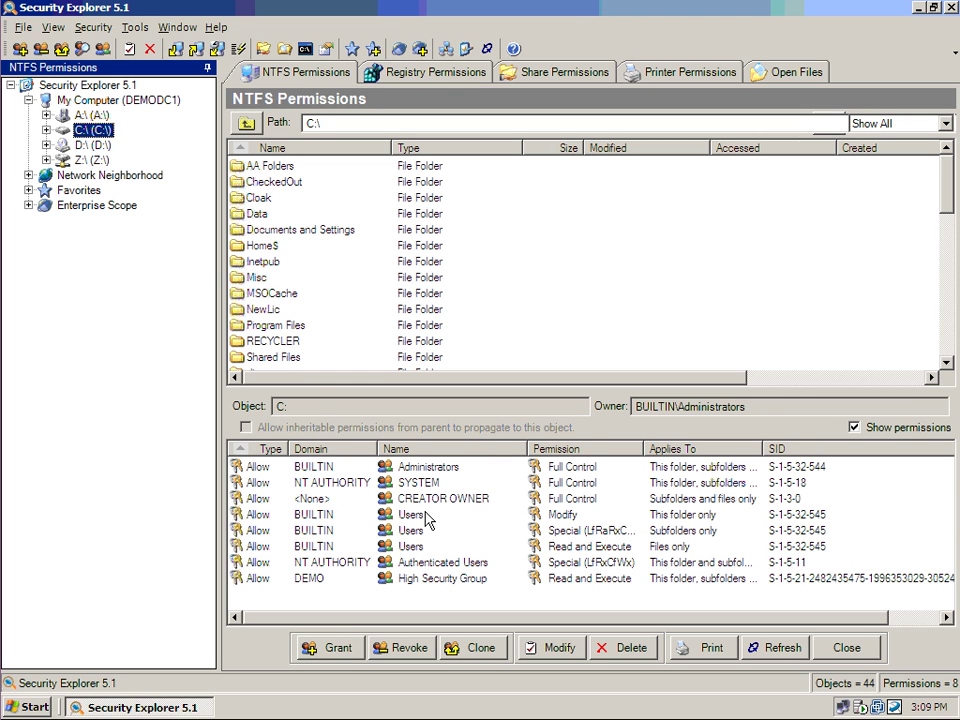
Review the permission types and scope options for the High Security Group's entry on C:\, leaving the entry unmodified
click(461, 580)
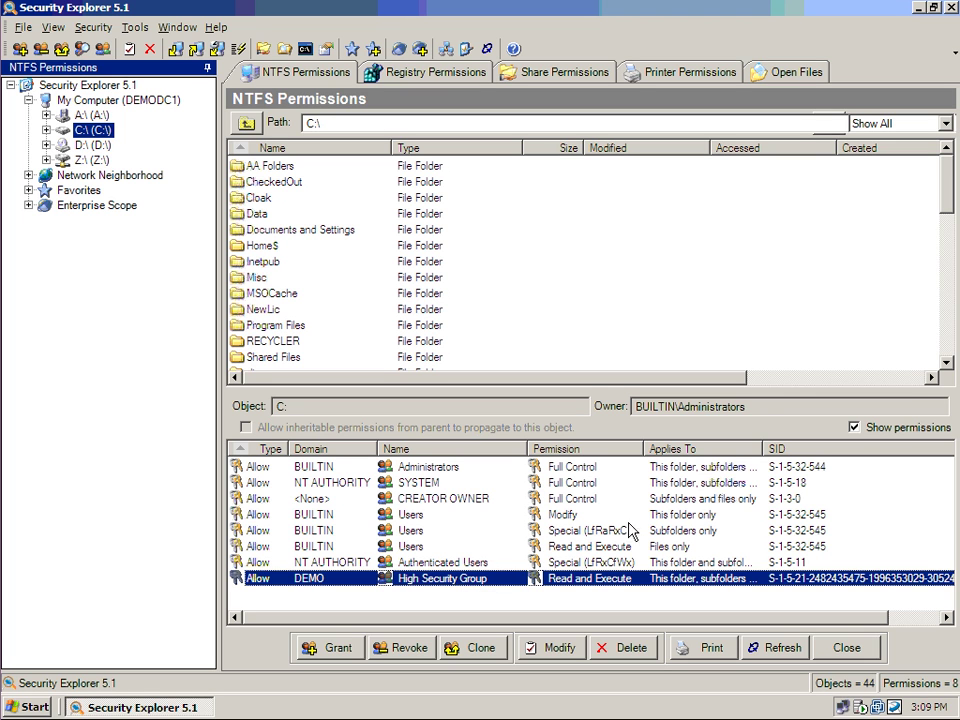
double_click(469, 579)
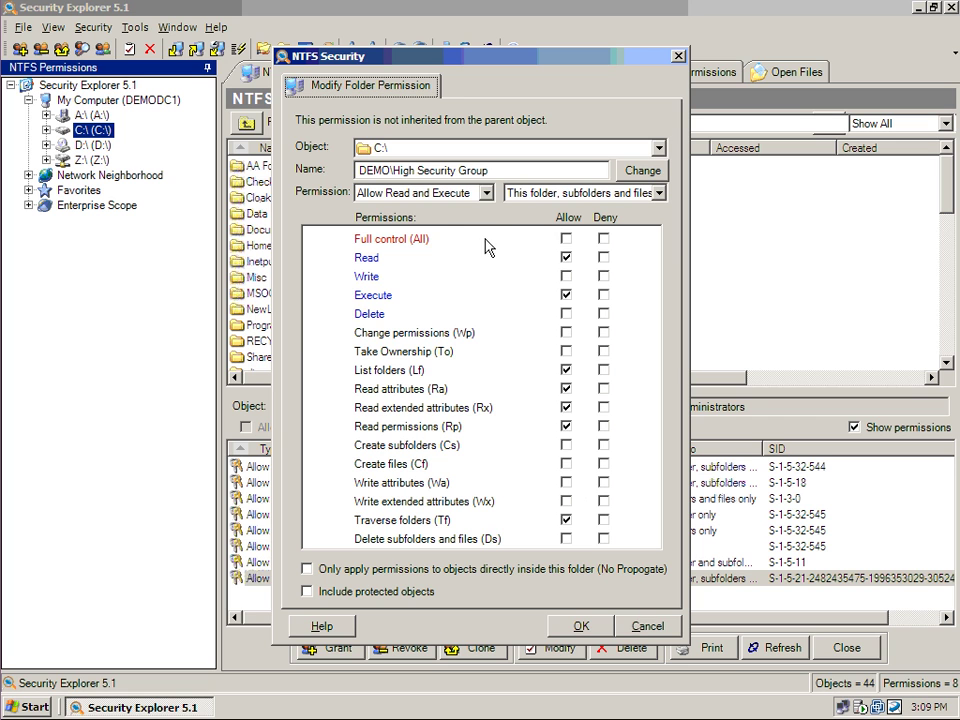
click(486, 194)
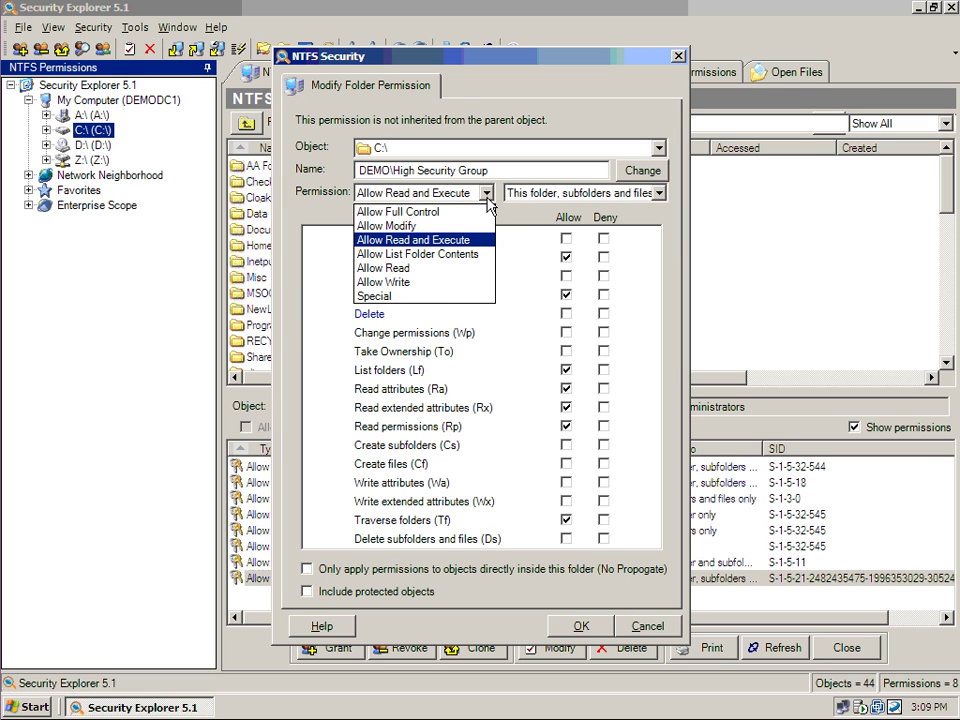
click(487, 197)
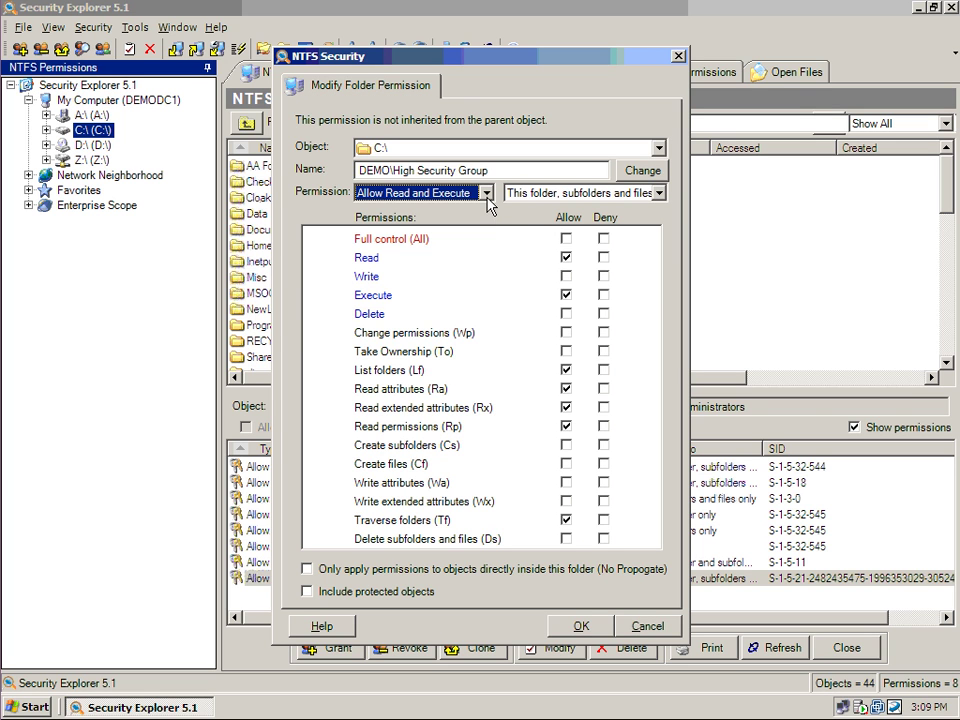
click(659, 194)
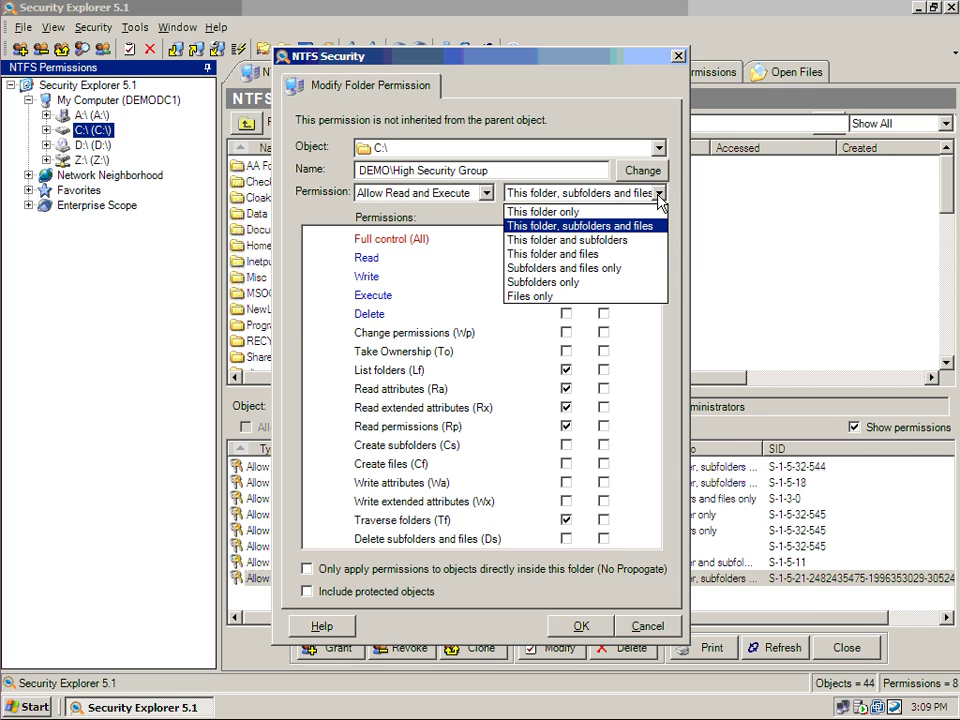
click(650, 627)
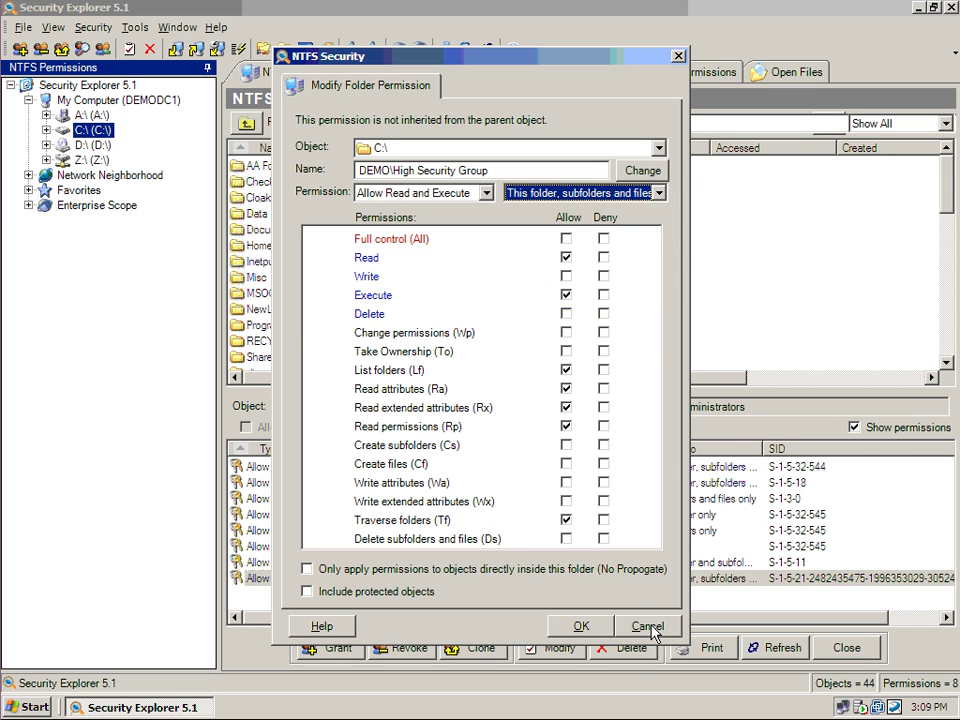
click(649, 627)
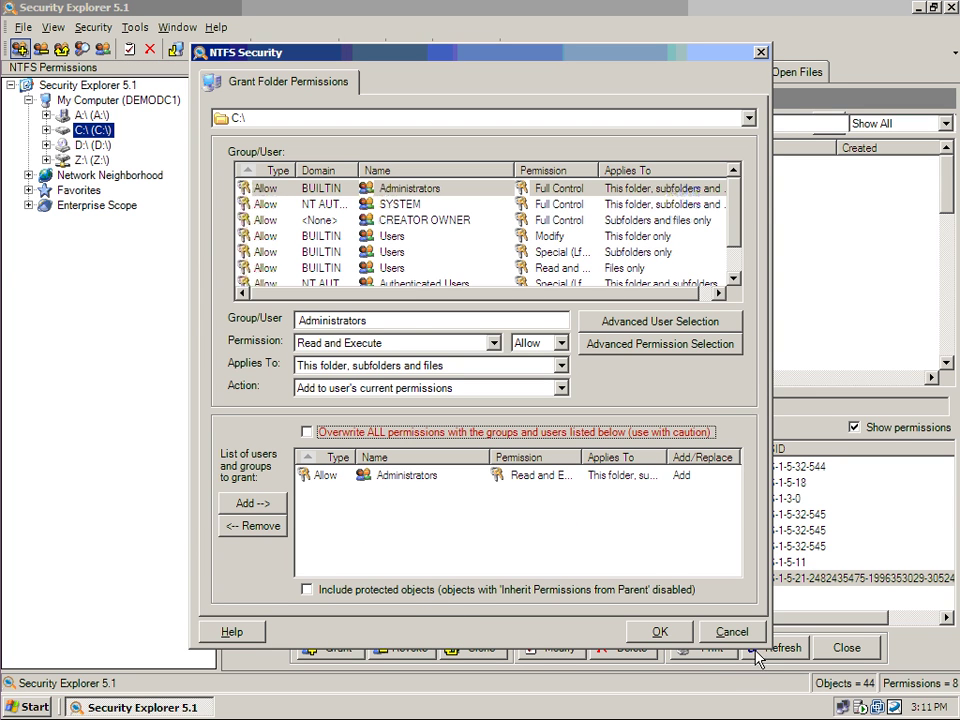
Cancel the pending permission grant on C:\ and look at the Revoke Folder Permissions options for the Administrators group
click(733, 632)
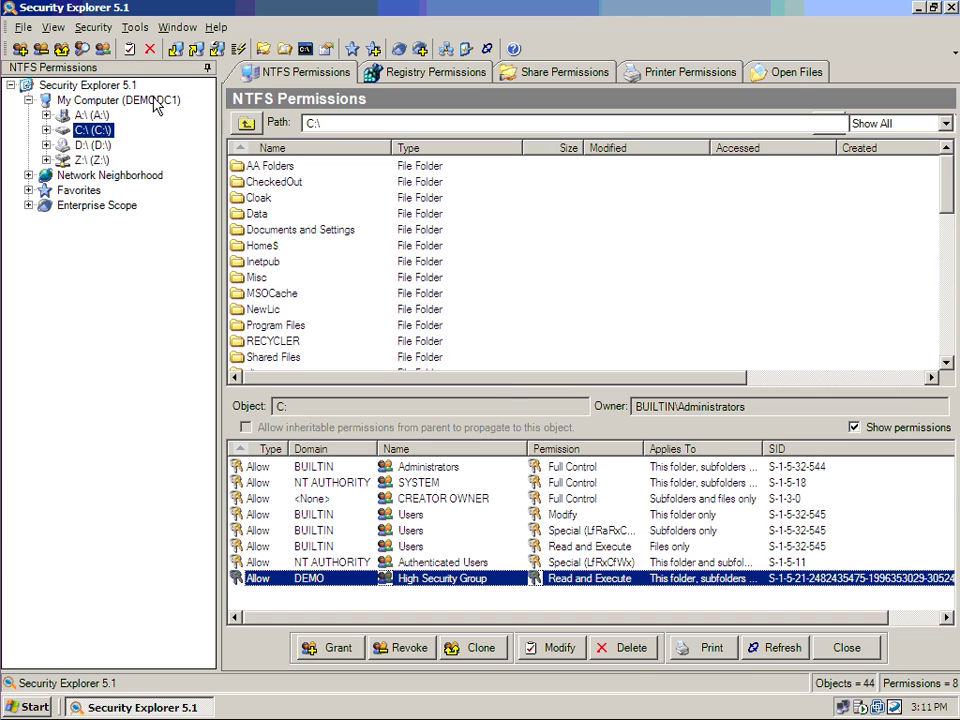
click(40, 48)
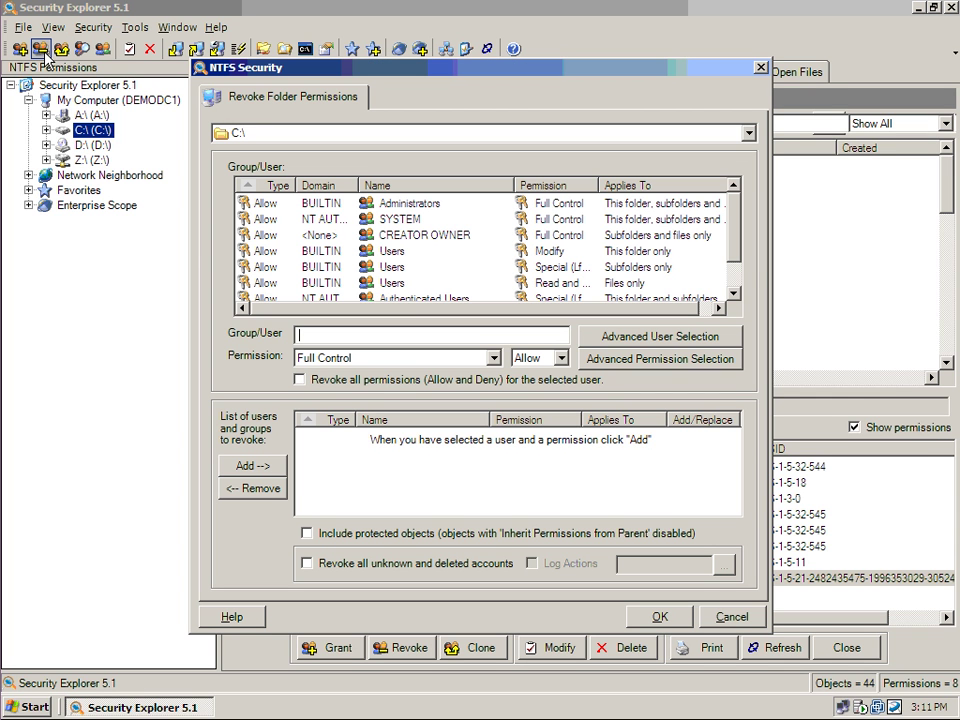
click(442, 209)
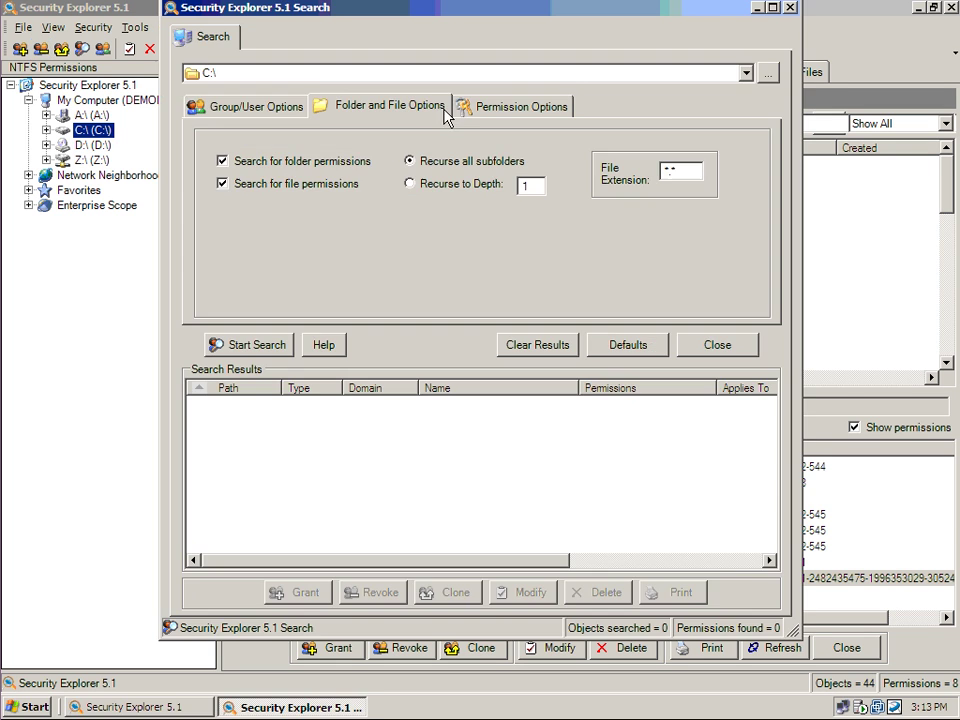
Review the Permission Options of the C:\ permission search, leaving the search without running it
click(466, 109)
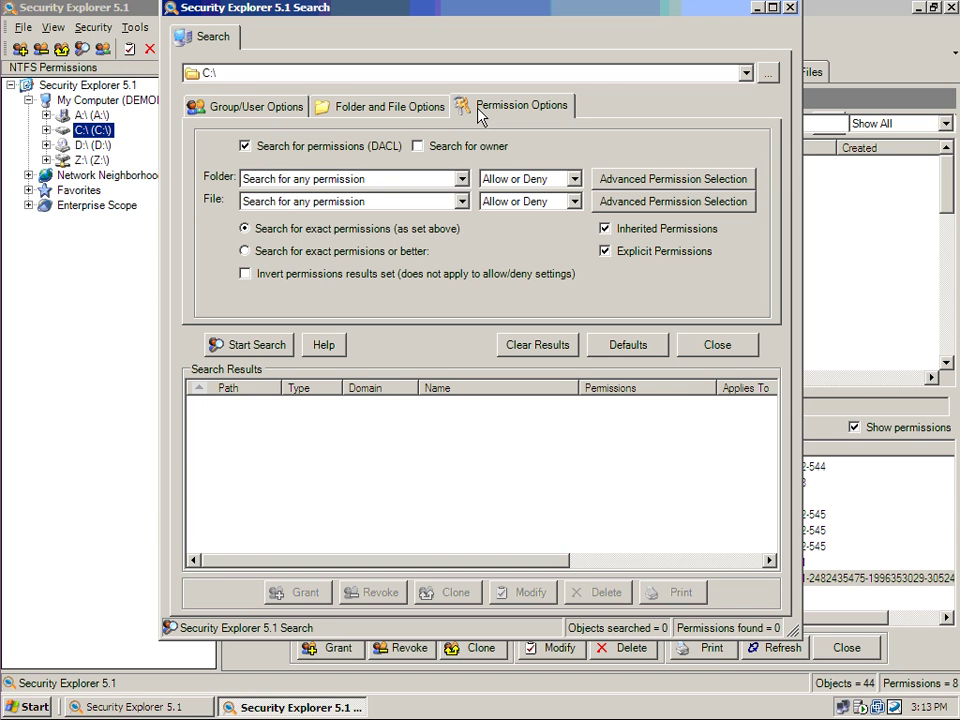
click(740, 346)
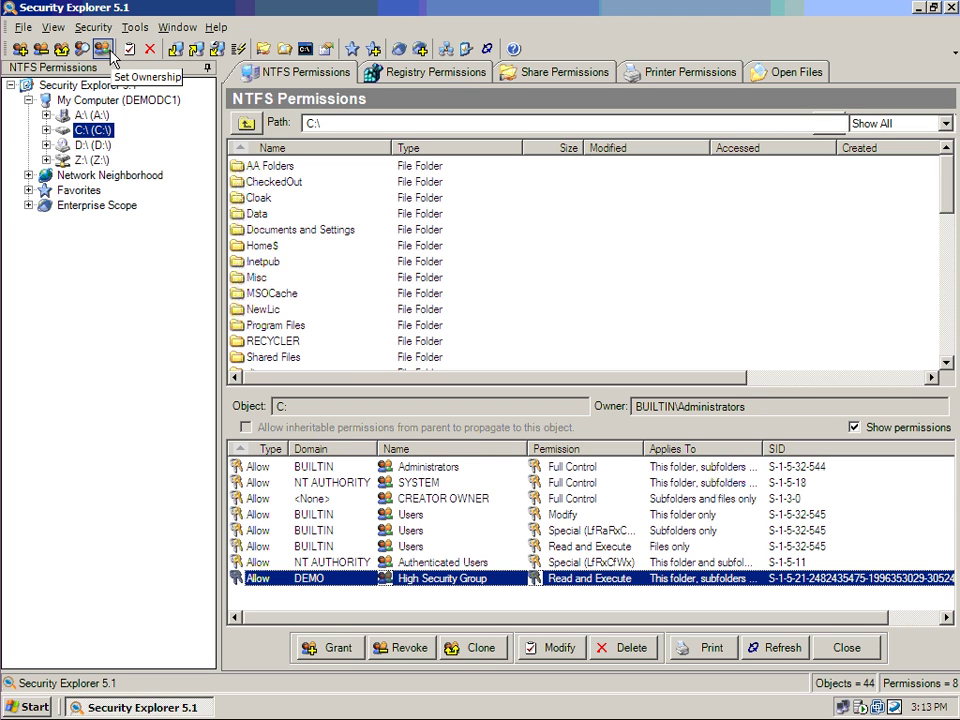
Expand the C:\ drive and display the NTFS permissions of the wmpub folder
click(46, 130)
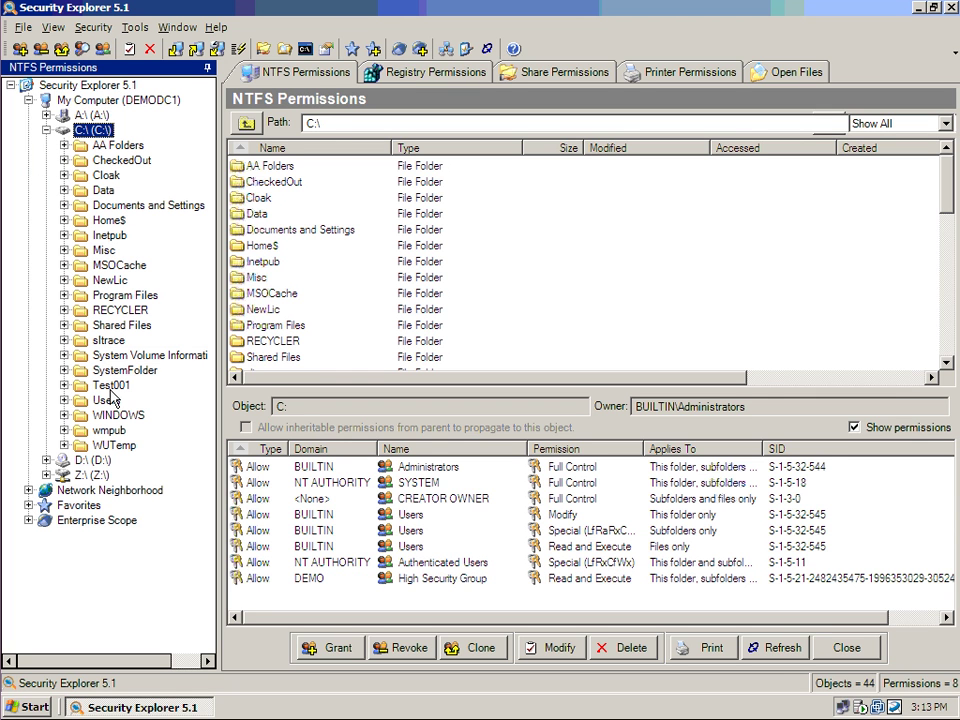
click(110, 430)
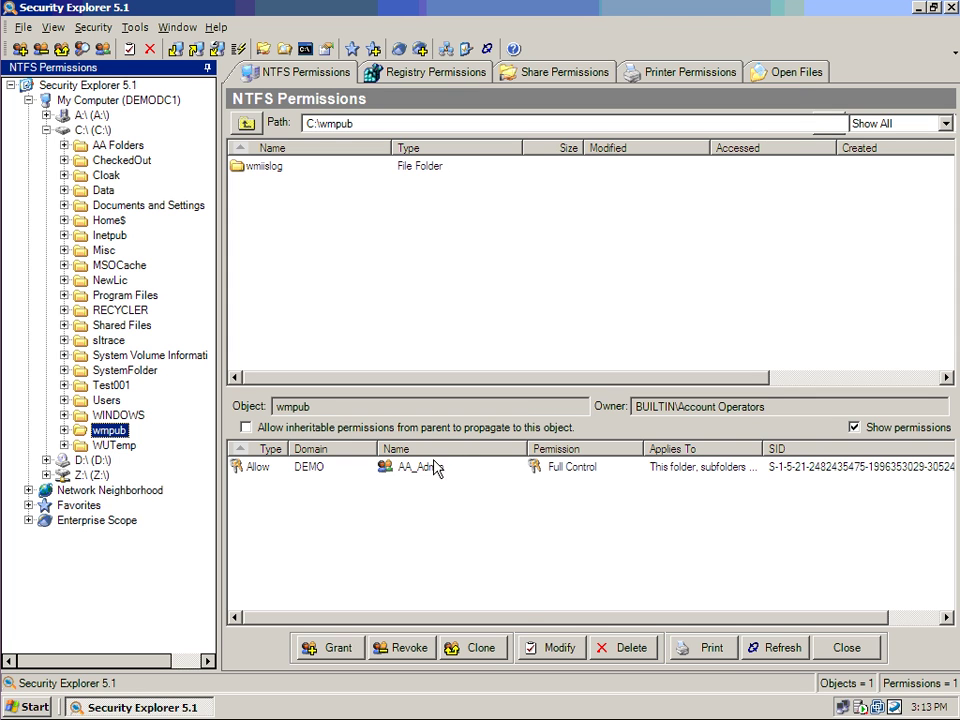
Try to revoke all Allow and Deny permissions of AA_Admin on C:\wmpub
right_click(325, 470)
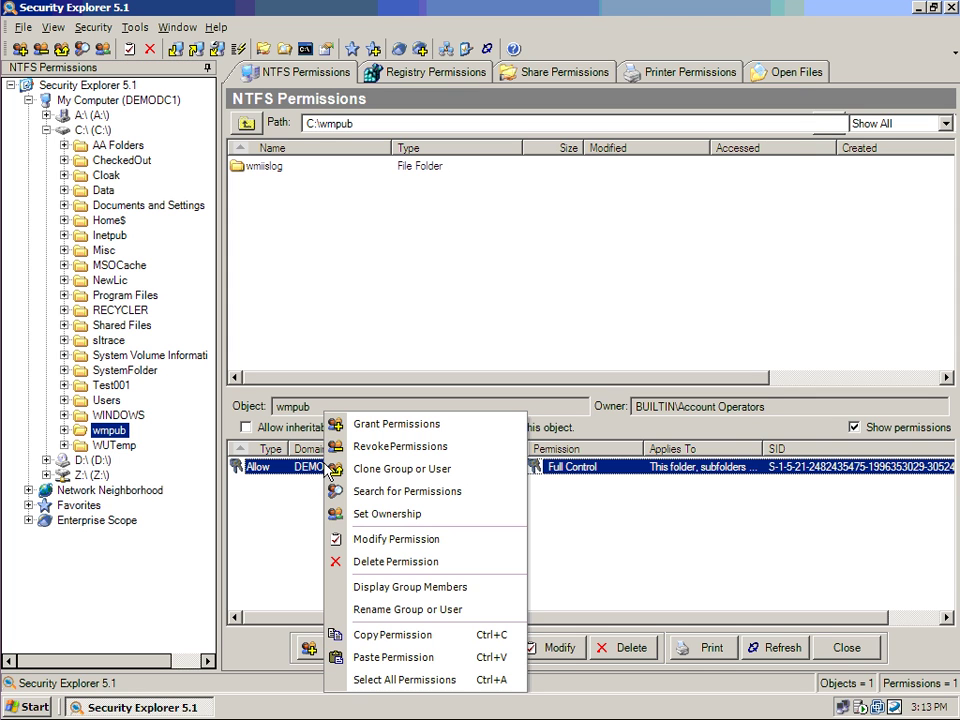
click(396, 450)
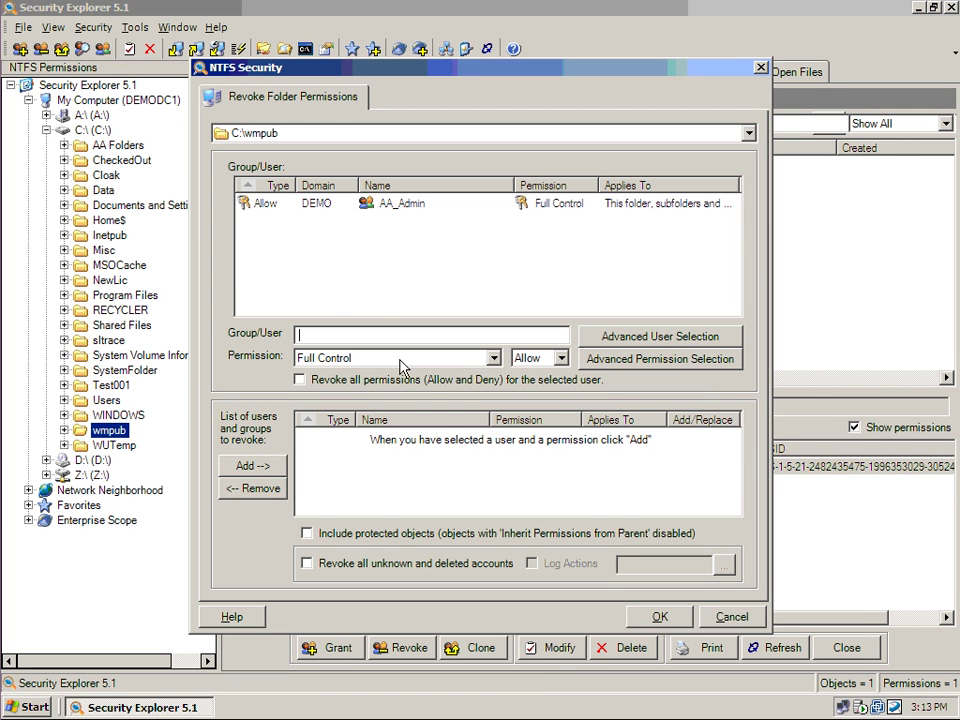
click(382, 205)
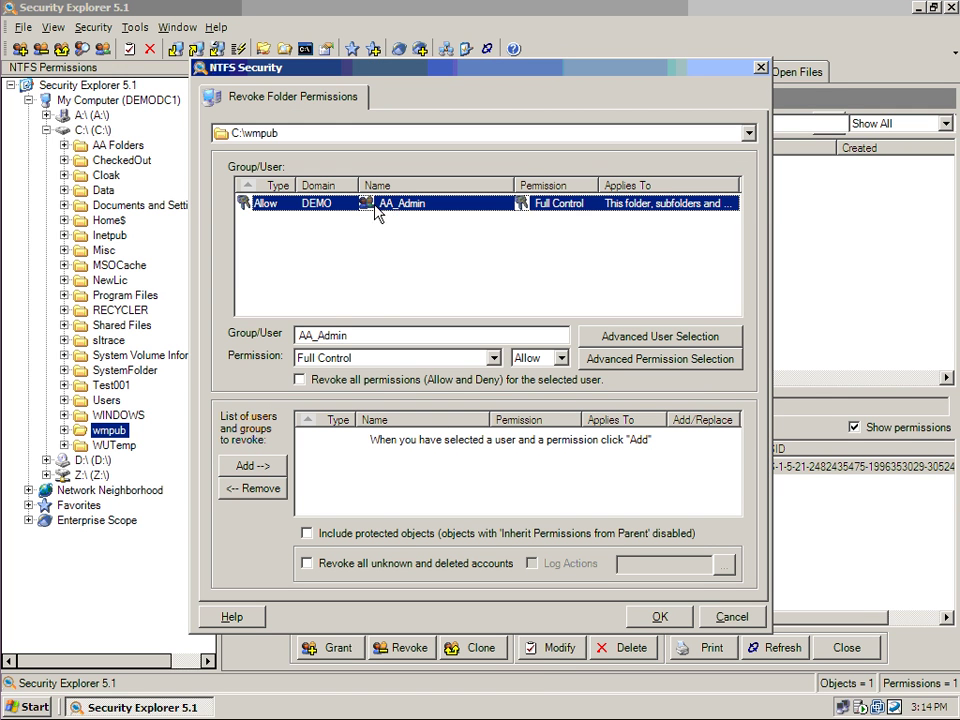
click(300, 380)
click(659, 617)
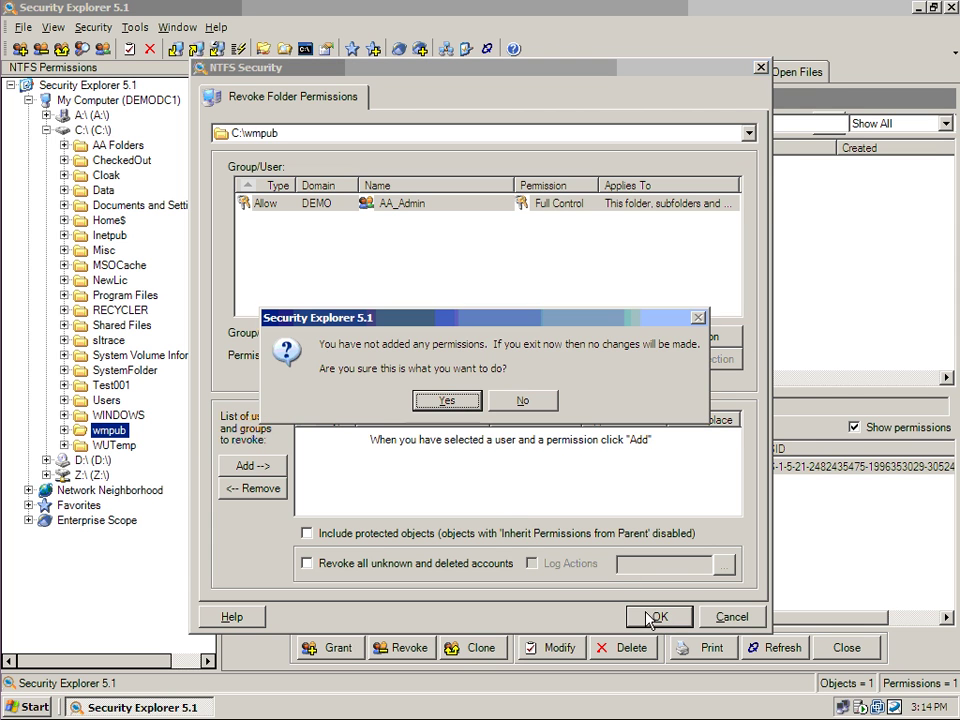
click(449, 400)
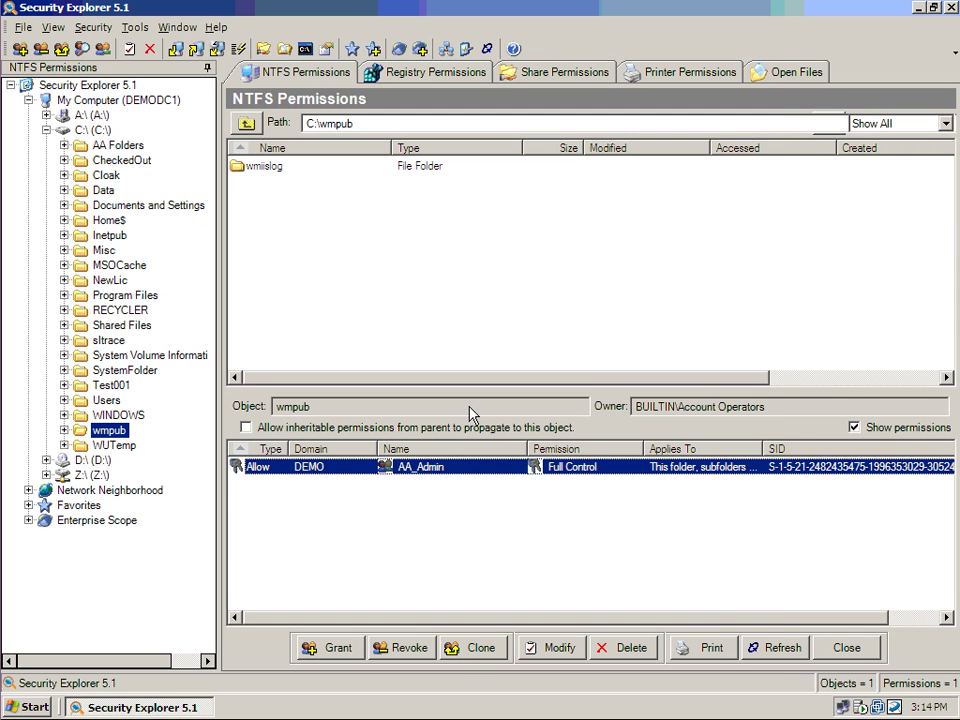
click(429, 510)
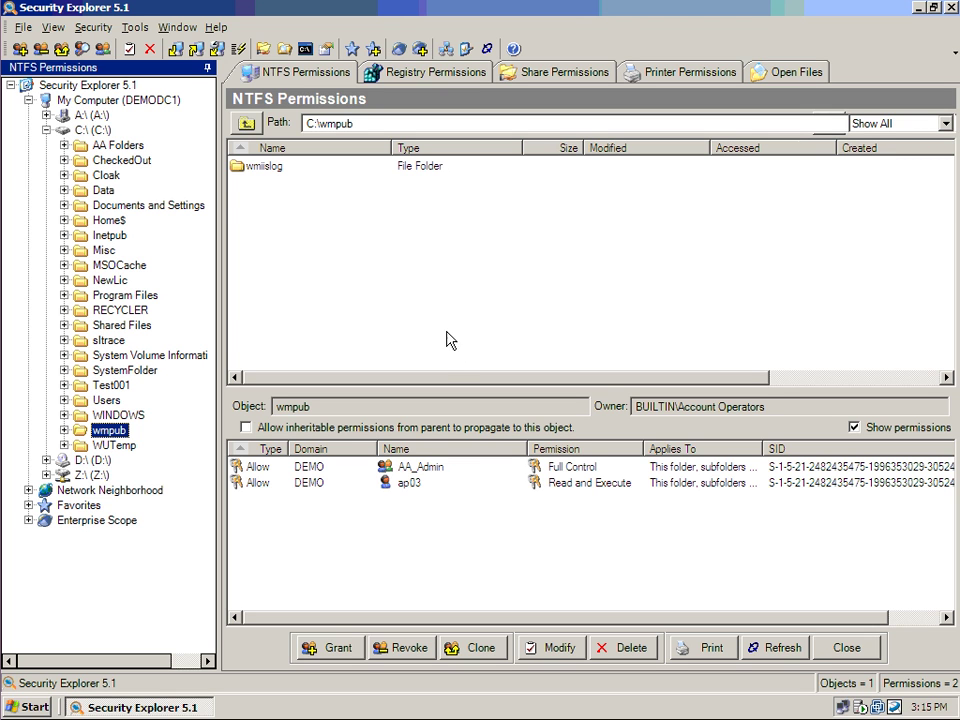
Review the folder and output options for exporting C:\wmpub permissions, without running the export
click(238, 49)
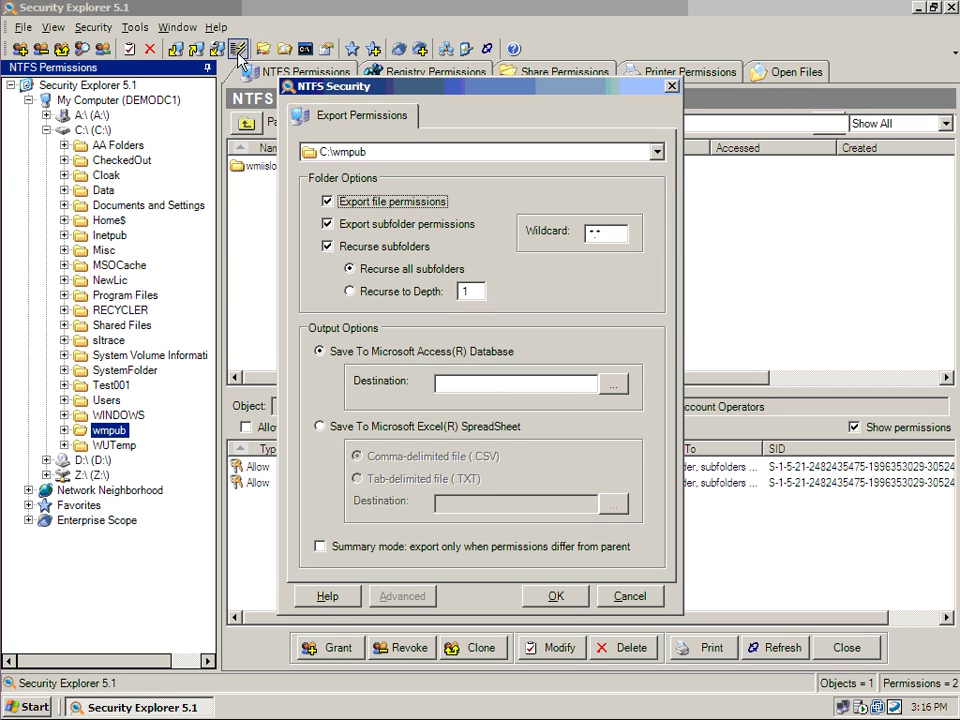
click(621, 596)
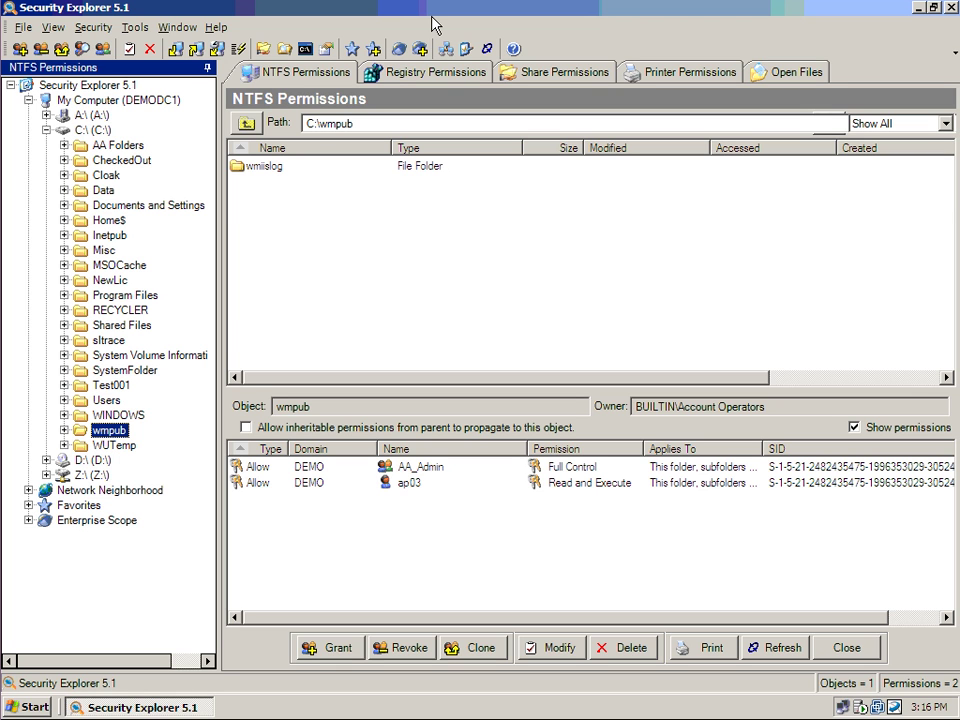
Browse the DEMO domain in Network Neighborhood to DEMODC1 and display the Address share's NTFS permissions
click(34, 492)
click(46, 506)
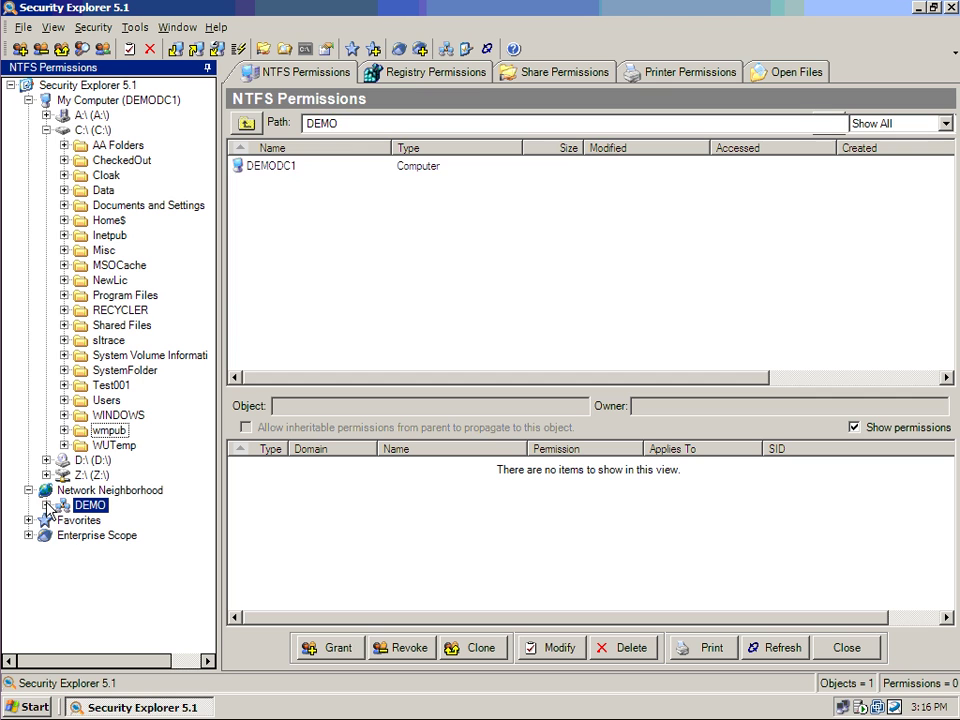
click(46, 506)
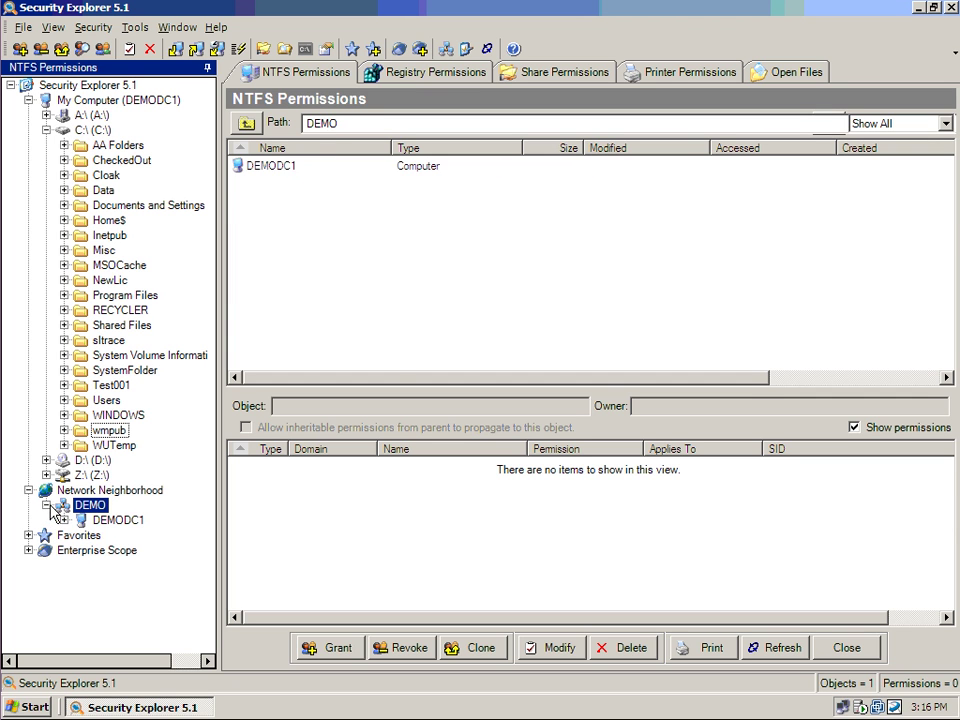
click(80, 520)
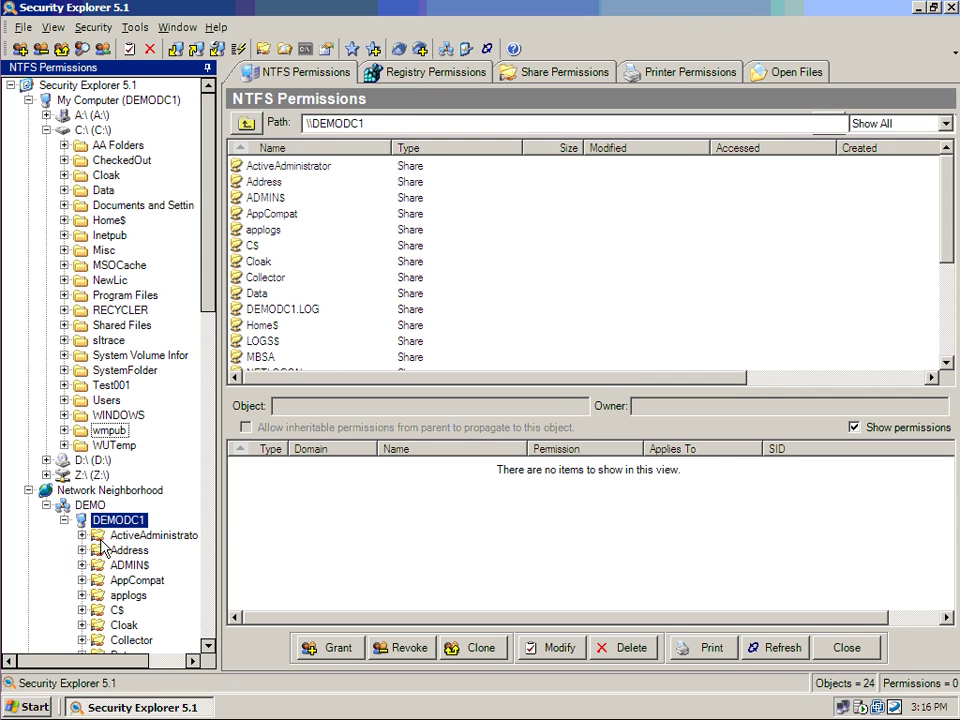
click(118, 550)
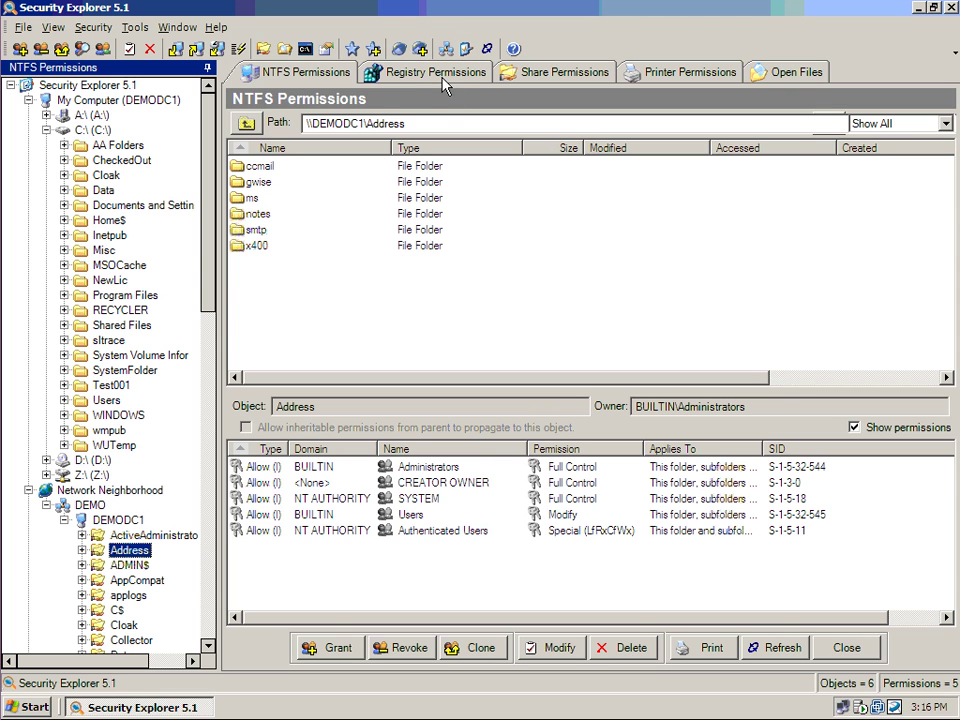
Display the registry permissions of HKEY_LOCAL_MACHINE on My Computer (DEMODC1)
click(441, 78)
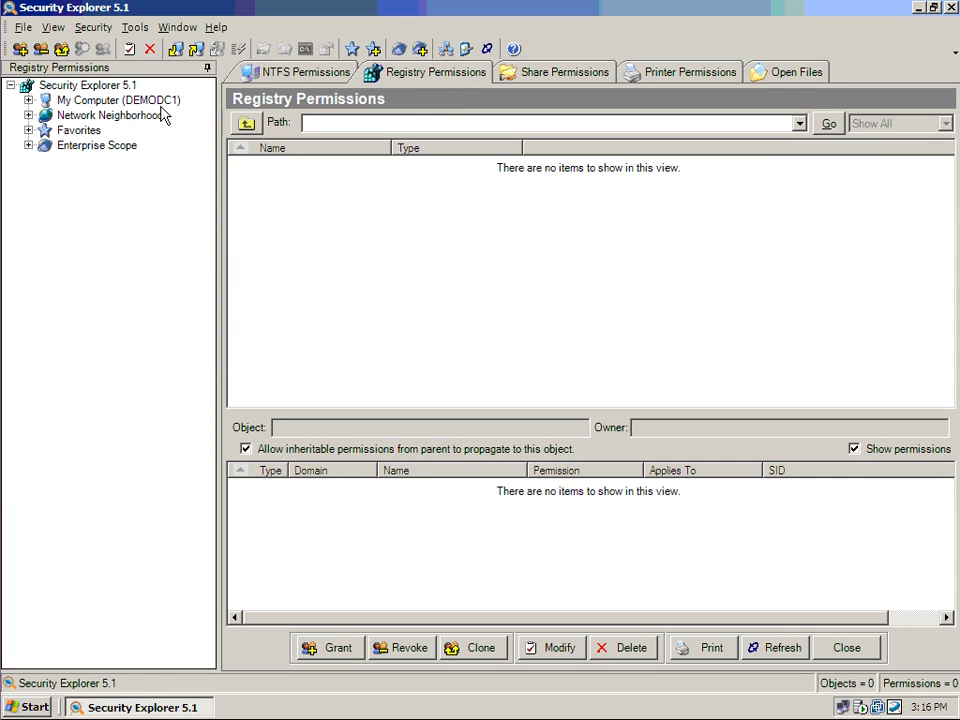
click(128, 100)
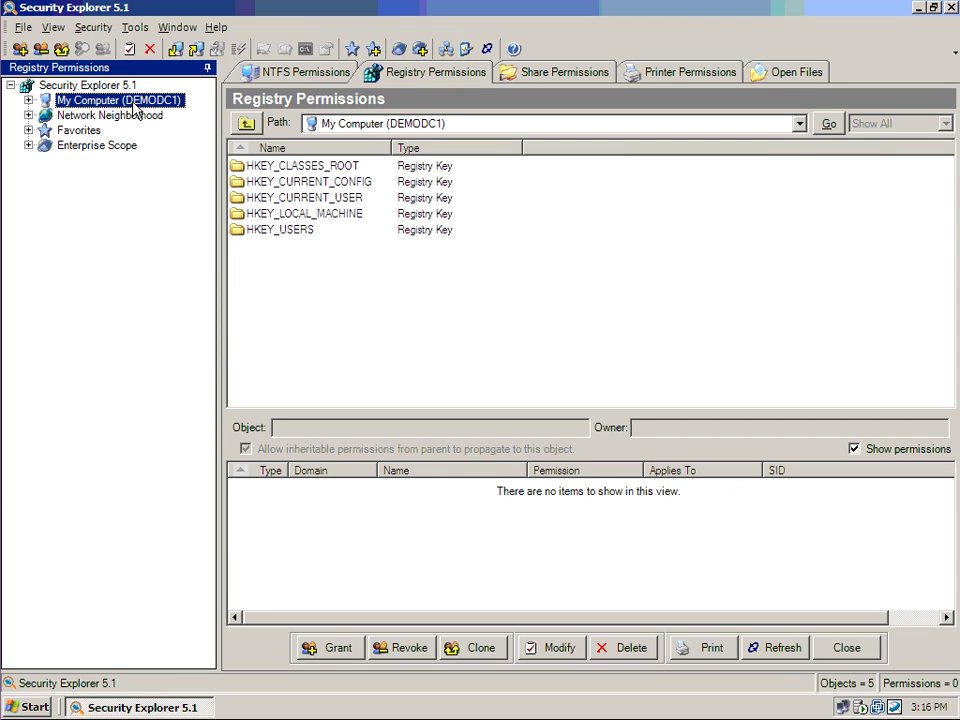
click(331, 214)
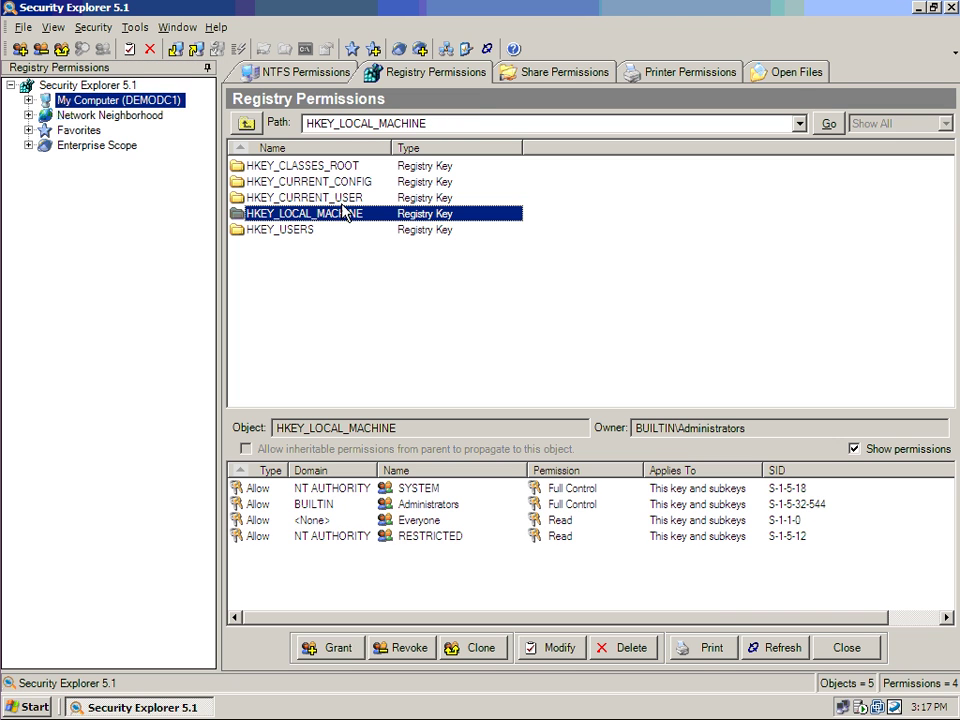
Display the share permissions of the Address share on DEMODC1 in the DEMO domain
click(566, 70)
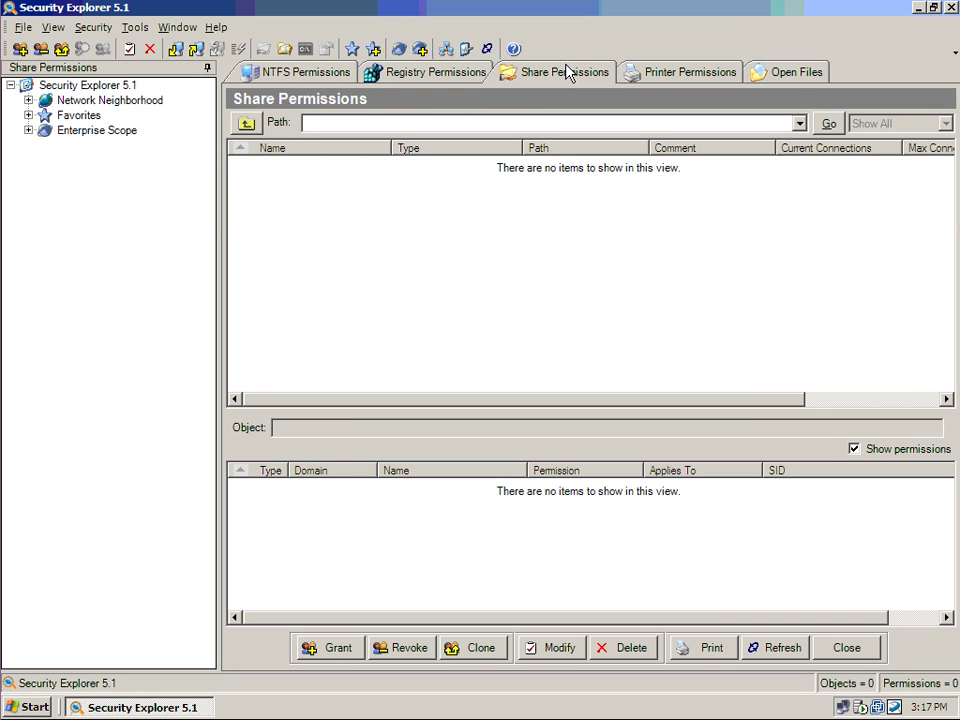
double_click(42, 101)
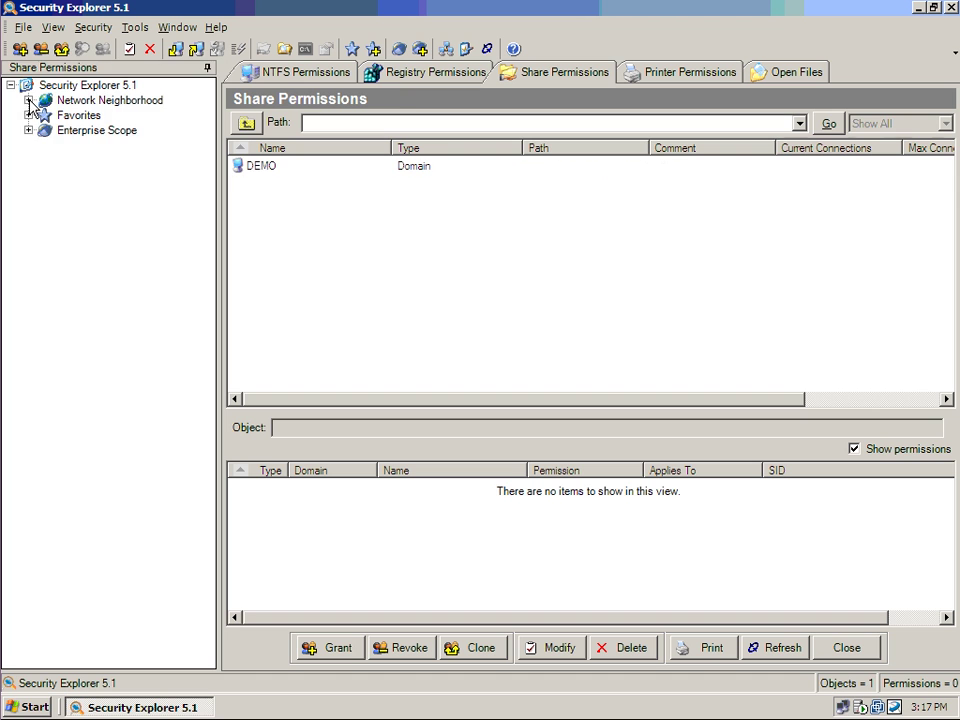
double_click(76, 115)
click(86, 130)
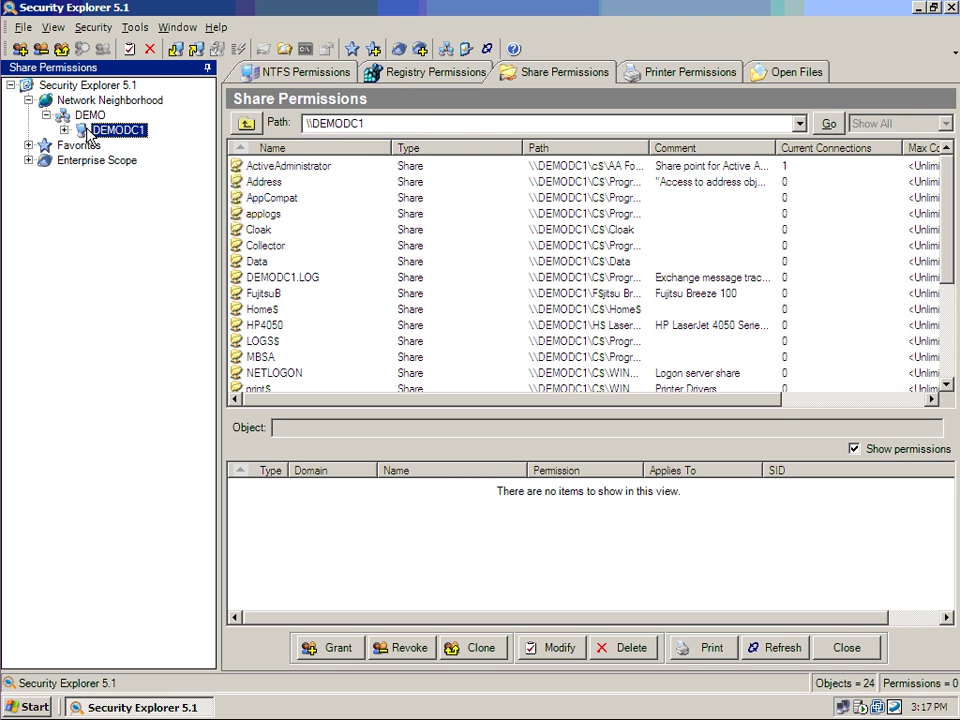
click(266, 182)
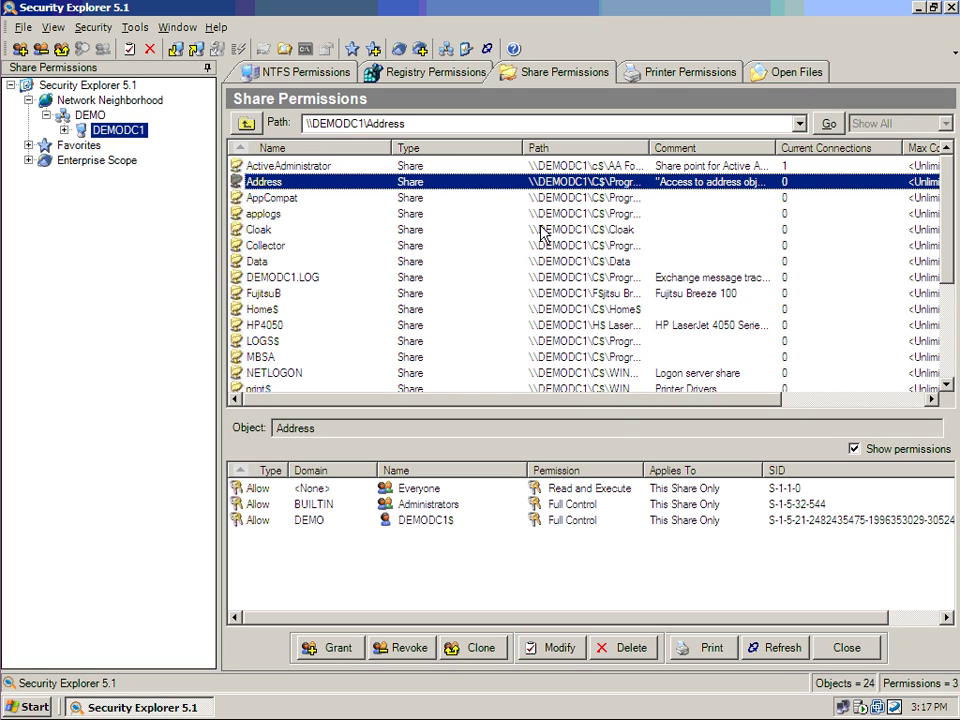
Display the printer permissions of the Fujitsu Breeze 100 on My Computer
click(709, 76)
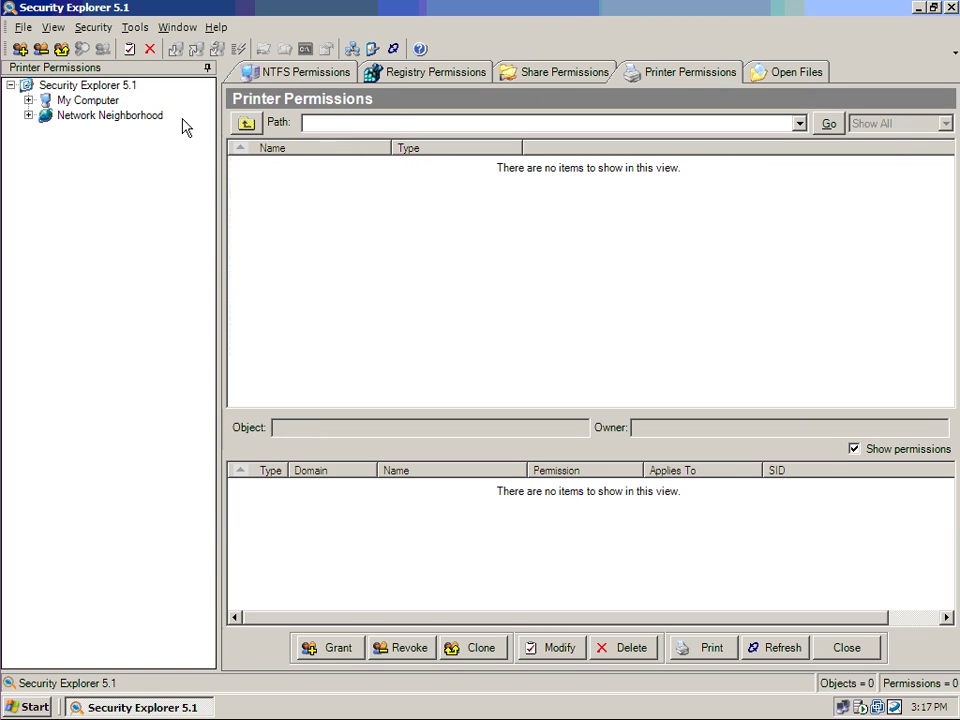
click(83, 100)
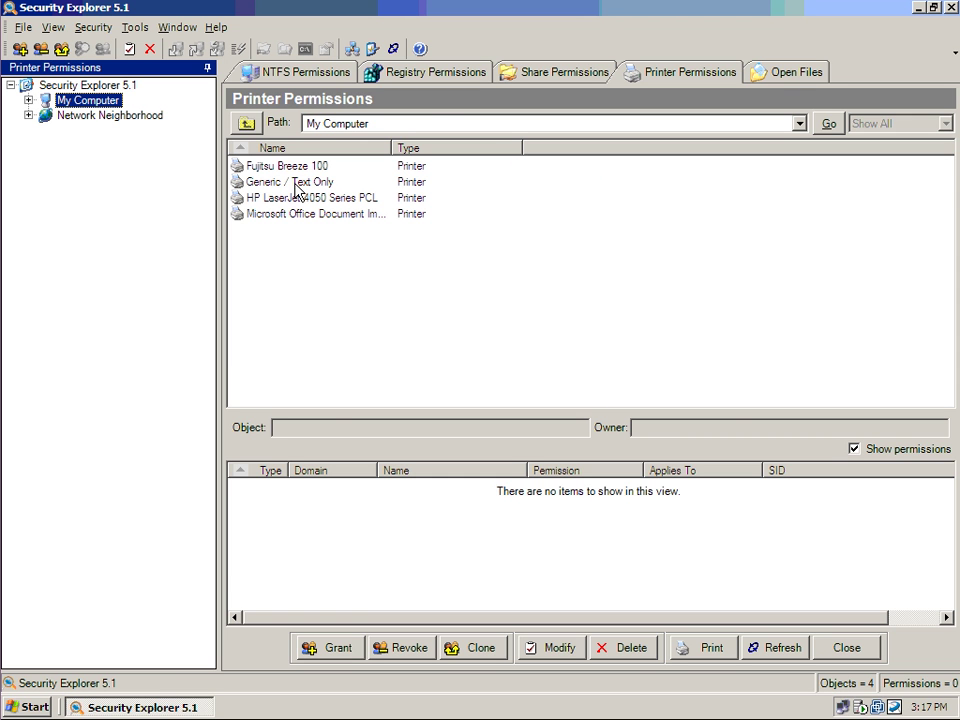
click(321, 165)
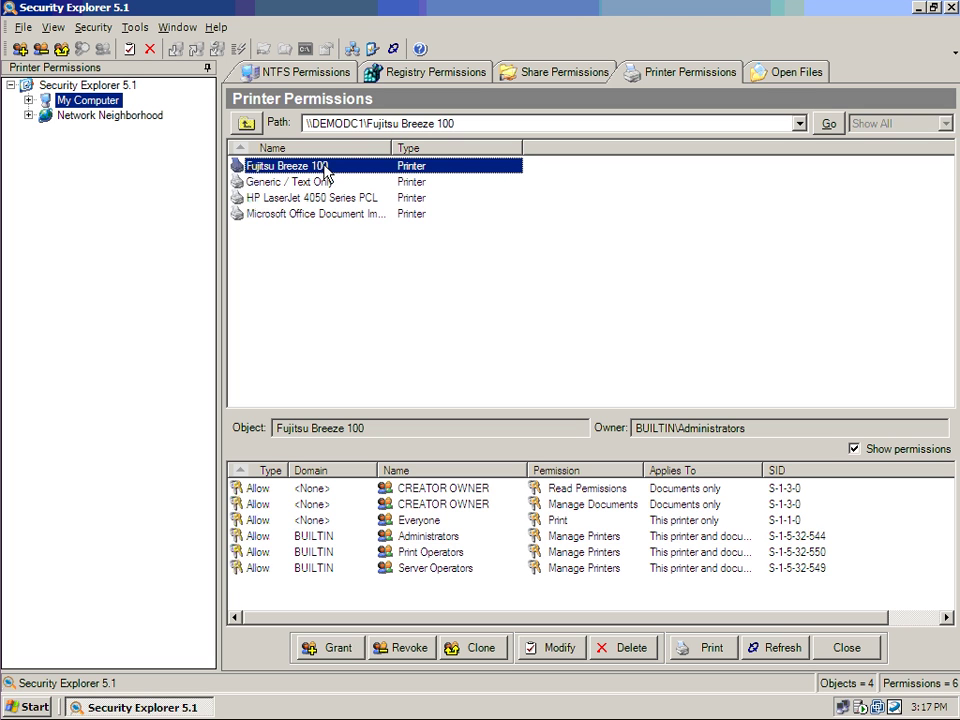
Look at the Open Files view, and return to the NTFS permissions view
click(805, 73)
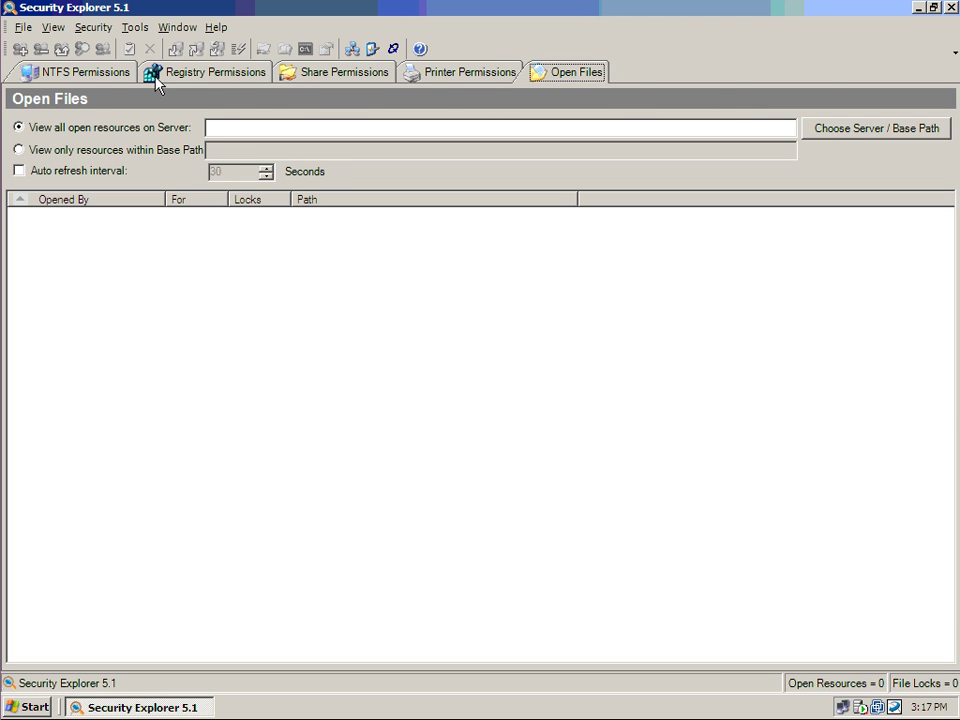
click(100, 74)
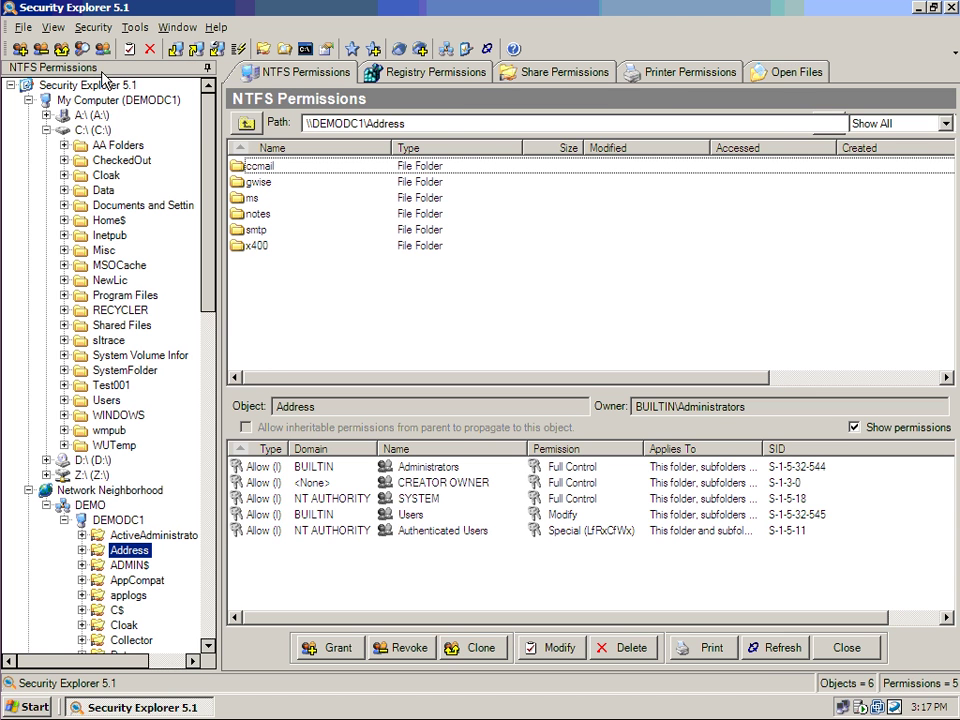